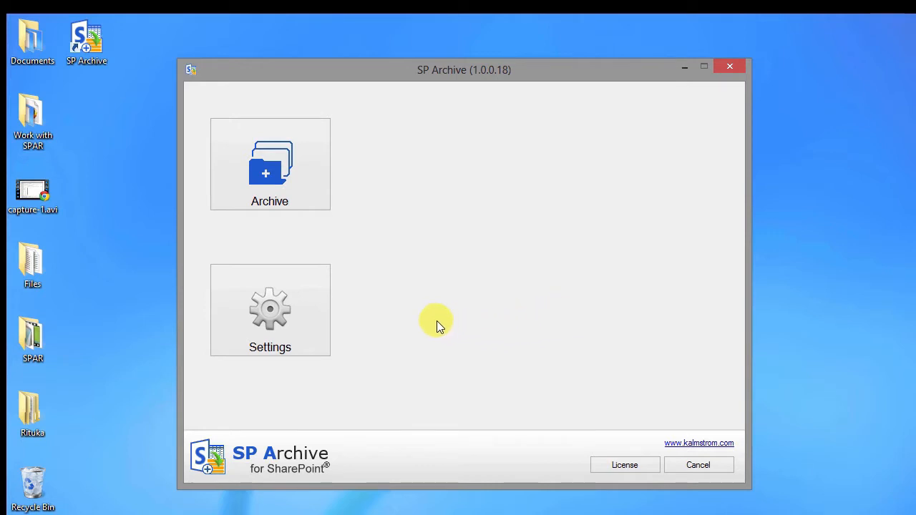
{"action": "left_click", "coordinate": [262, 299]}
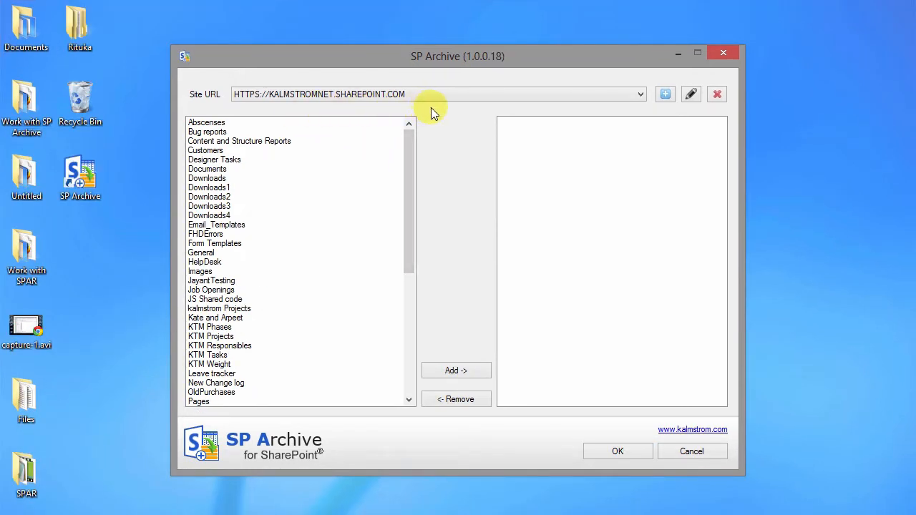
{"action": "left_click", "coordinate": [640, 93]}
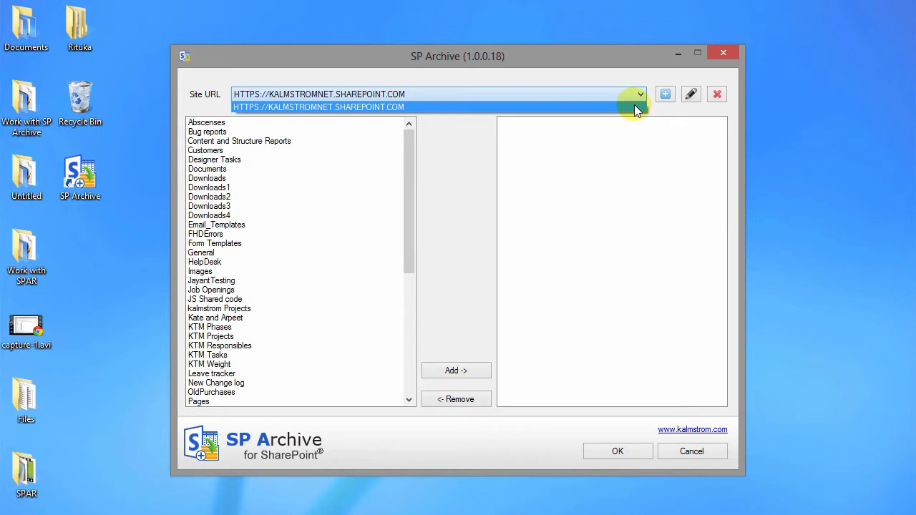
{"action": "left_click", "coordinate": [665, 95]}
{"action": "left_click", "coordinate": [404, 122]}
{"action": "type", "text": "https://samg.sharepoint.com/sites/englishtest"}
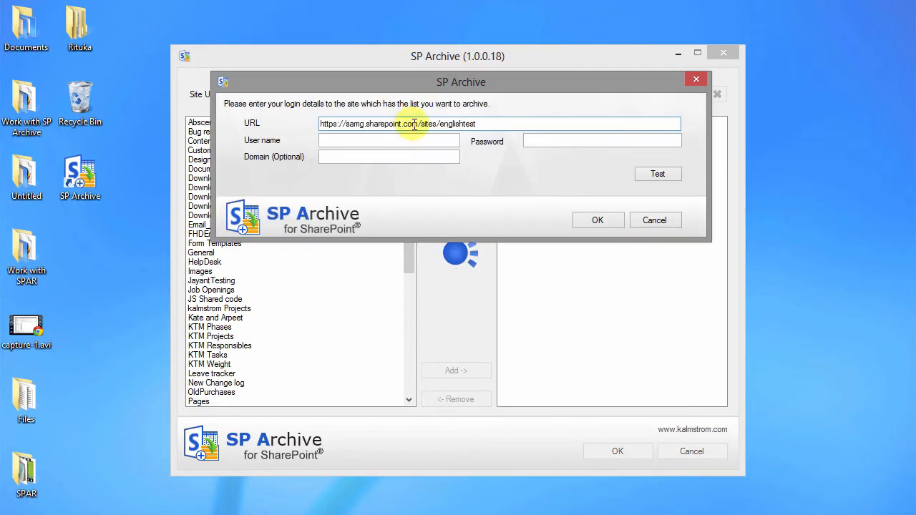
{"action": "left_click", "coordinate": [401, 140]}
{"action": "key", "text": "ctrl+v"}
{"action": "left_click", "coordinate": [545, 141]}
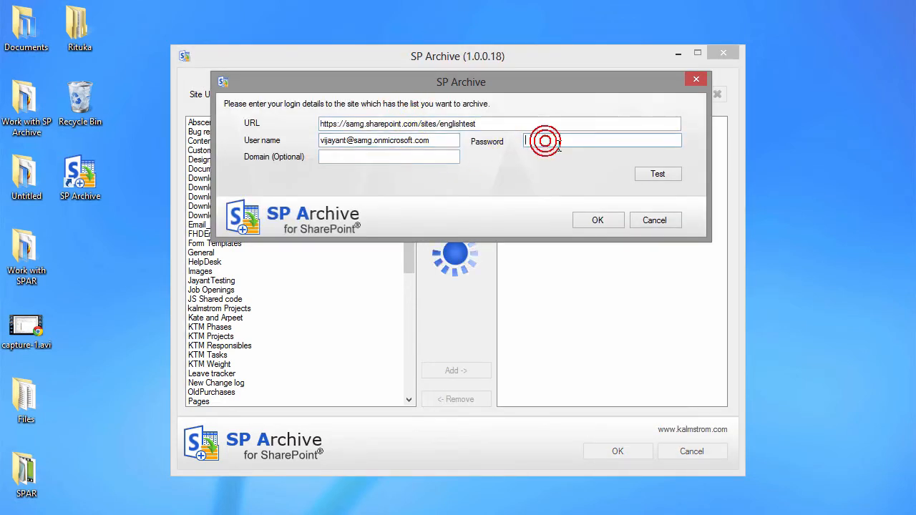
{"action": "key", "text": "ctrl+v"}
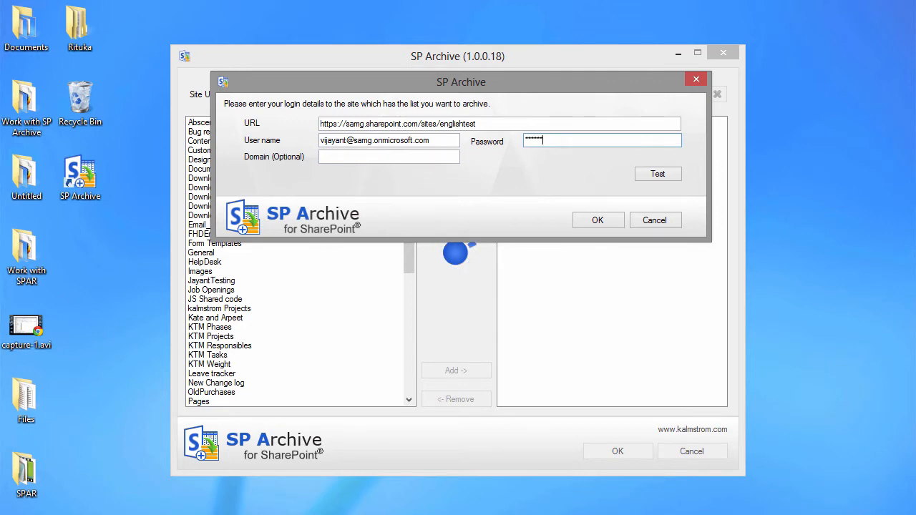
{"action": "left_click", "coordinate": [615, 220]}
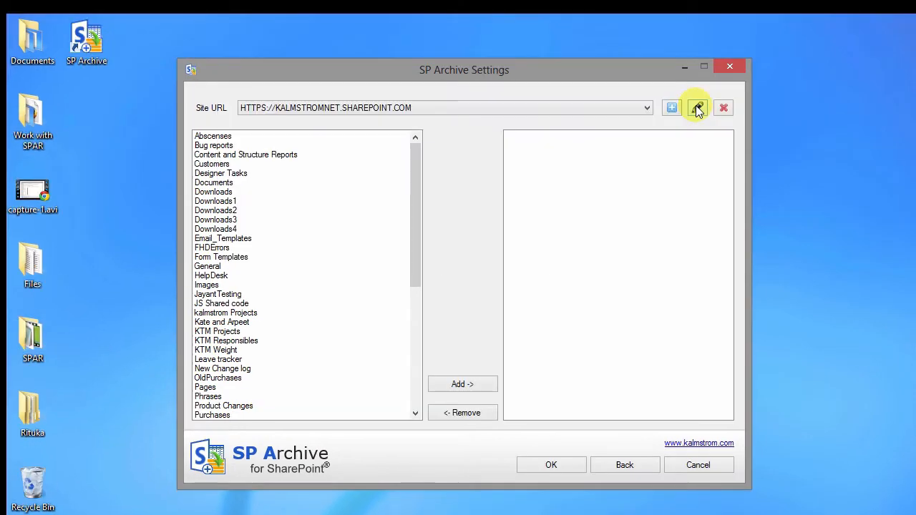
- Open the kalmstromnet site's login details and cancel, then request removal of the site and decline it
{"action": "left_click", "coordinate": [697, 107]}
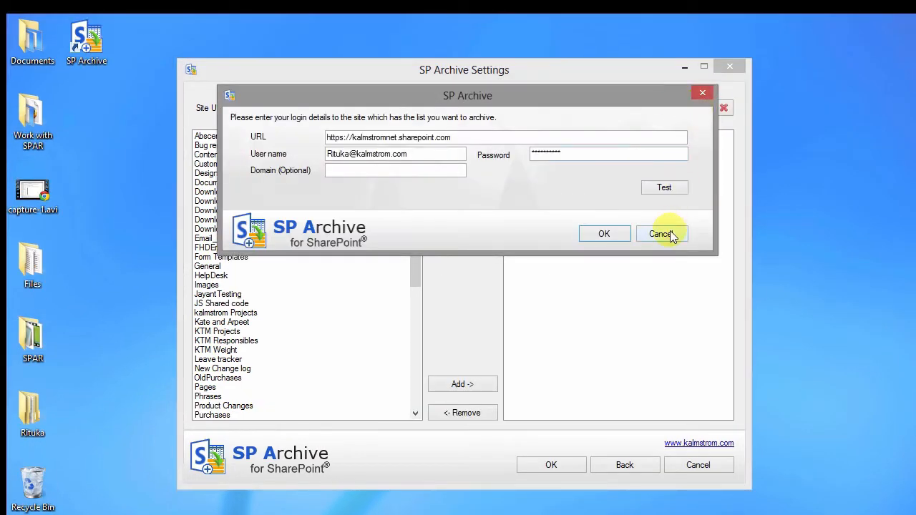
{"action": "left_click", "coordinate": [670, 235]}
{"action": "left_click", "coordinate": [723, 108]}
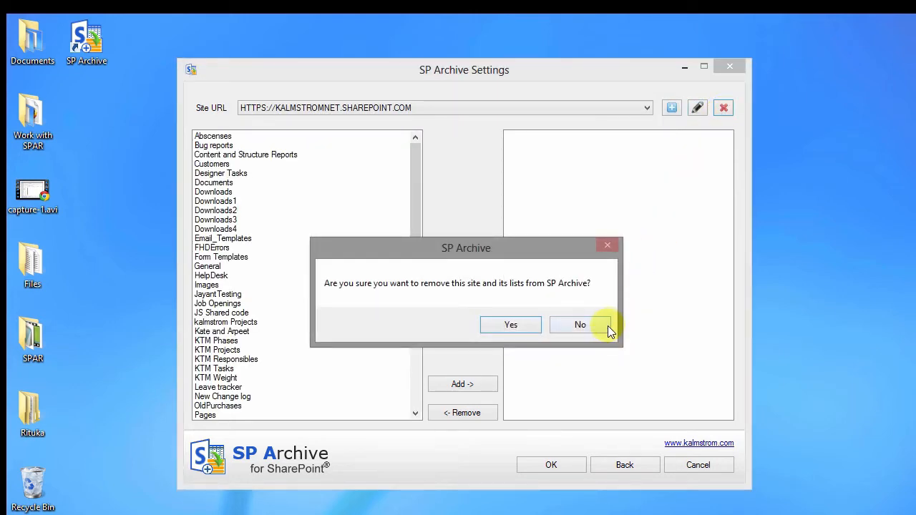
{"action": "left_click", "coordinate": [607, 324]}
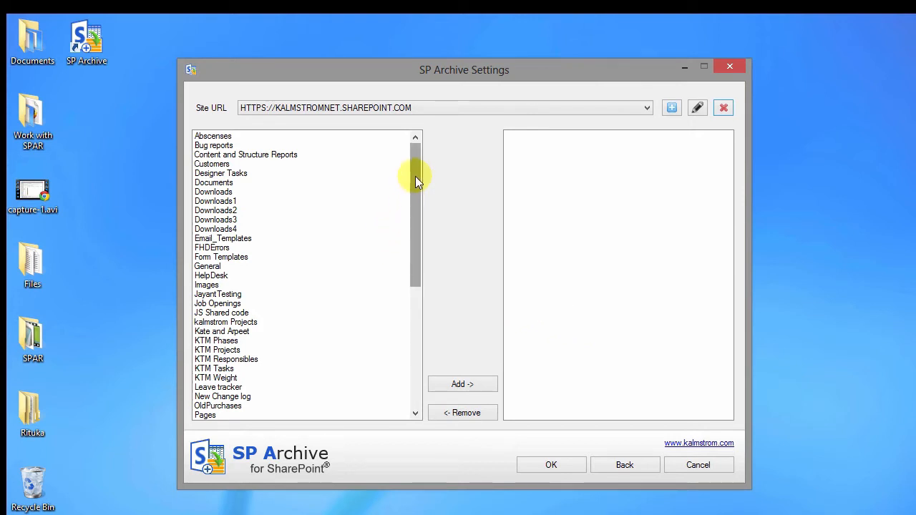
- Add the Job Openings, KTM Phases and KTM Tasks lists of the kalmstromnet site to the lists for archiving
{"action": "left_click_drag", "start_coordinate": [416, 176], "coordinate": [431, 208]}
{"action": "left_click", "coordinate": [227, 238]}
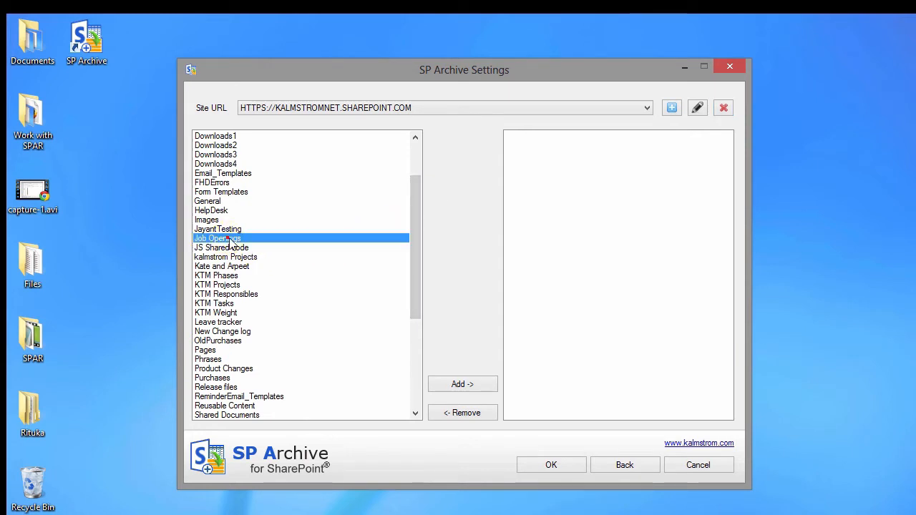
{"action": "left_click", "coordinate": [488, 383]}
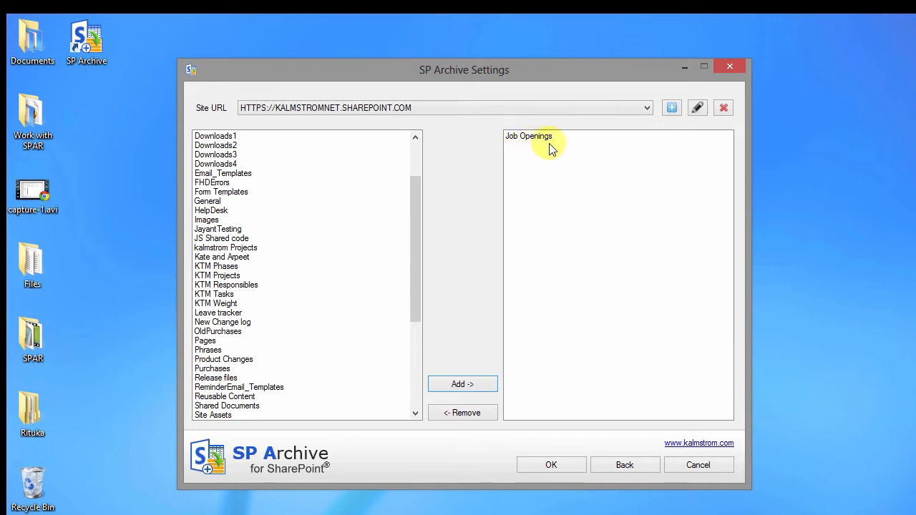
{"action": "left_click", "coordinate": [223, 268]}
{"action": "left_click", "coordinate": [477, 384]}
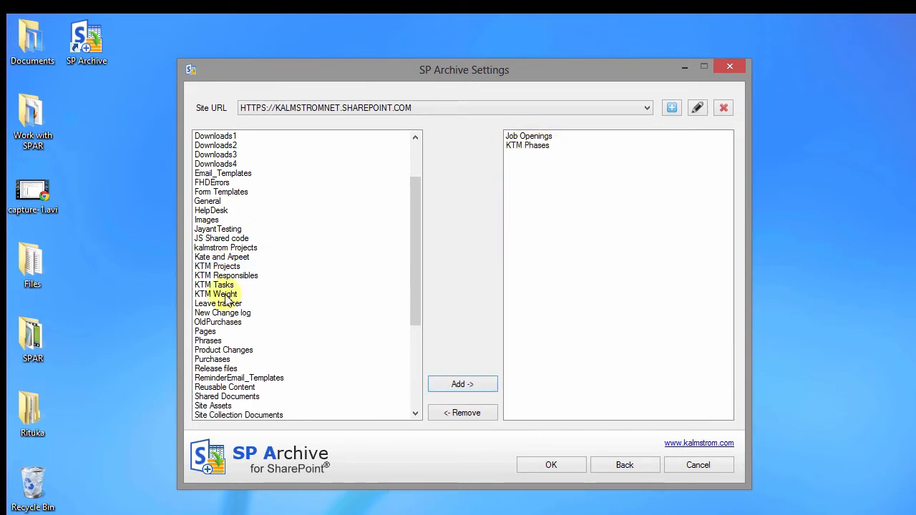
{"action": "left_click", "coordinate": [223, 285]}
{"action": "left_click", "coordinate": [495, 386]}
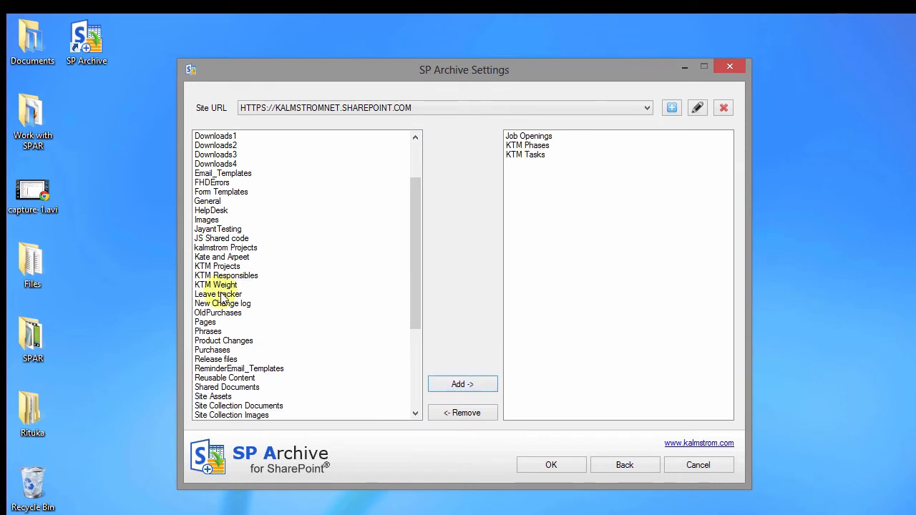
- Add the New Change log list to the lists for archiving and remove it again
{"action": "left_click", "coordinate": [220, 303]}
{"action": "left_click", "coordinate": [461, 384]}
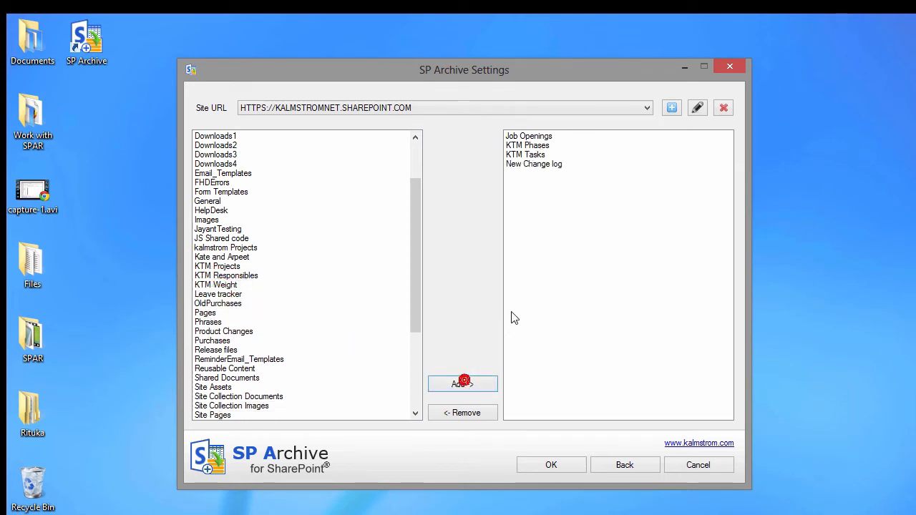
{"action": "left_click", "coordinate": [557, 166]}
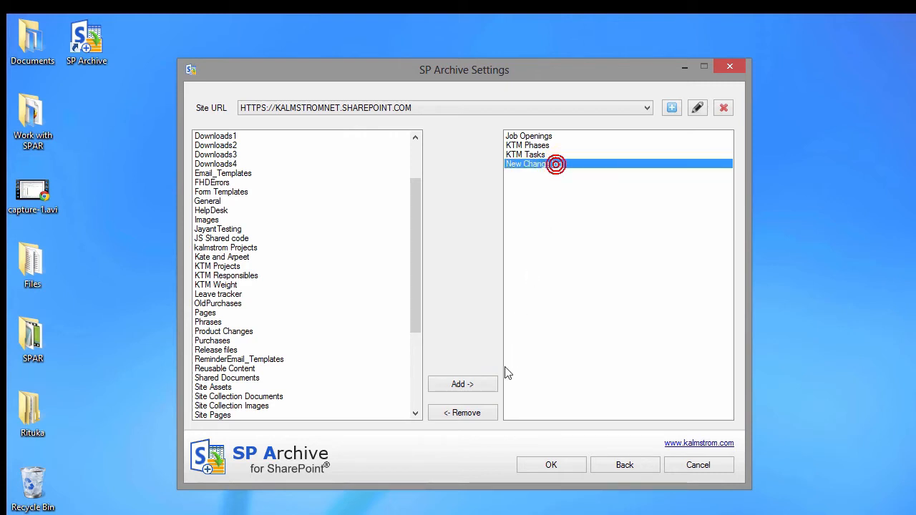
{"action": "left_click", "coordinate": [470, 414]}
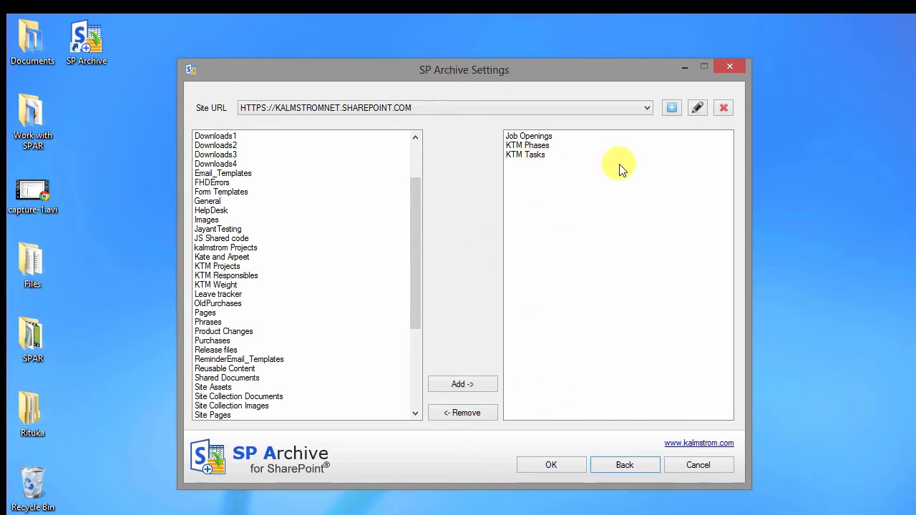
- Switch to the samg englishtest site, add its Site Pages and TimeCard Reports lists for archiving, and save the settings
{"action": "left_click", "coordinate": [646, 109]}
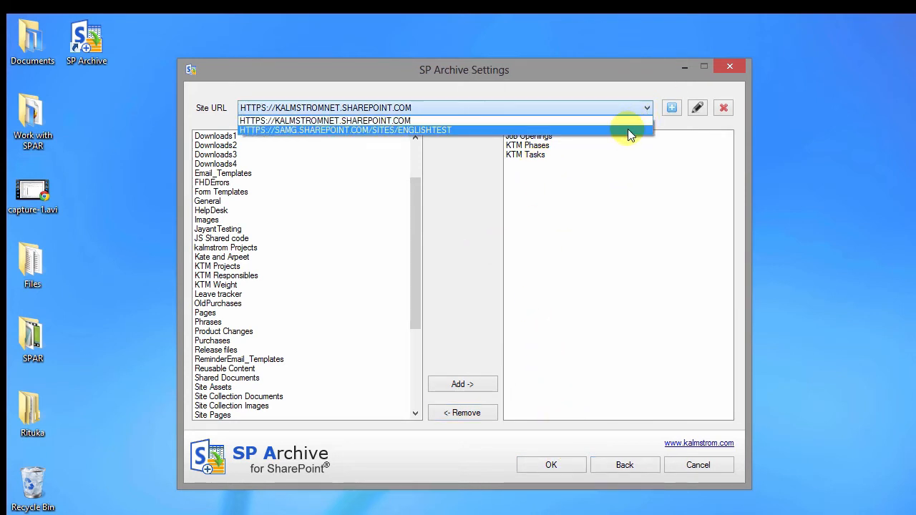
{"action": "left_click", "coordinate": [628, 129]}
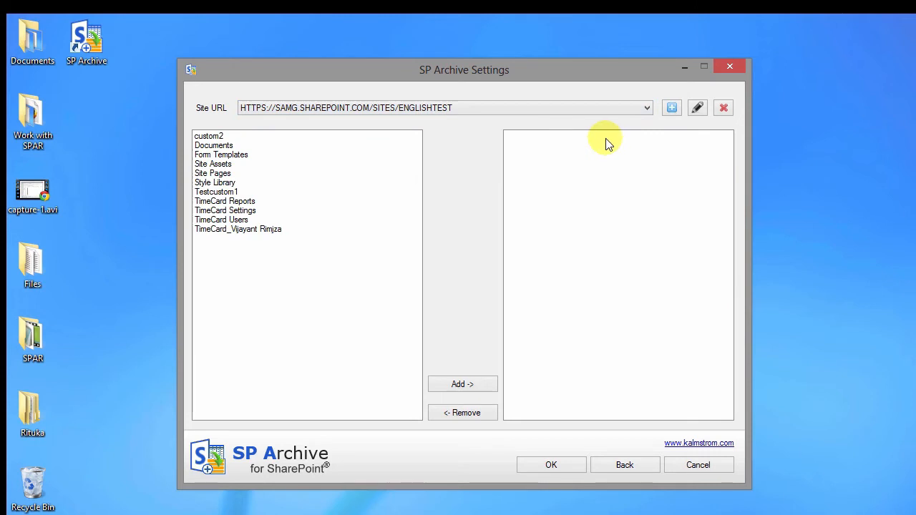
{"action": "left_click", "coordinate": [218, 174]}
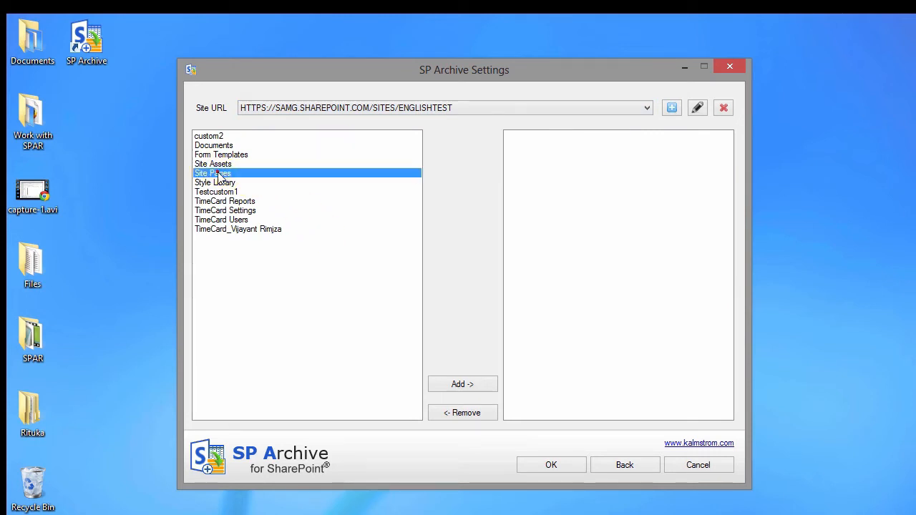
{"action": "left_click", "coordinate": [479, 384]}
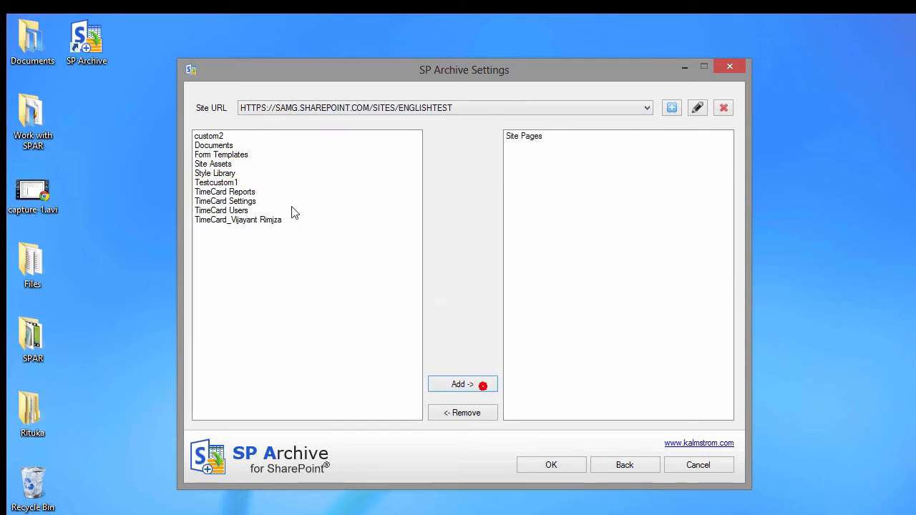
{"action": "left_click", "coordinate": [241, 191]}
{"action": "left_click", "coordinate": [471, 383]}
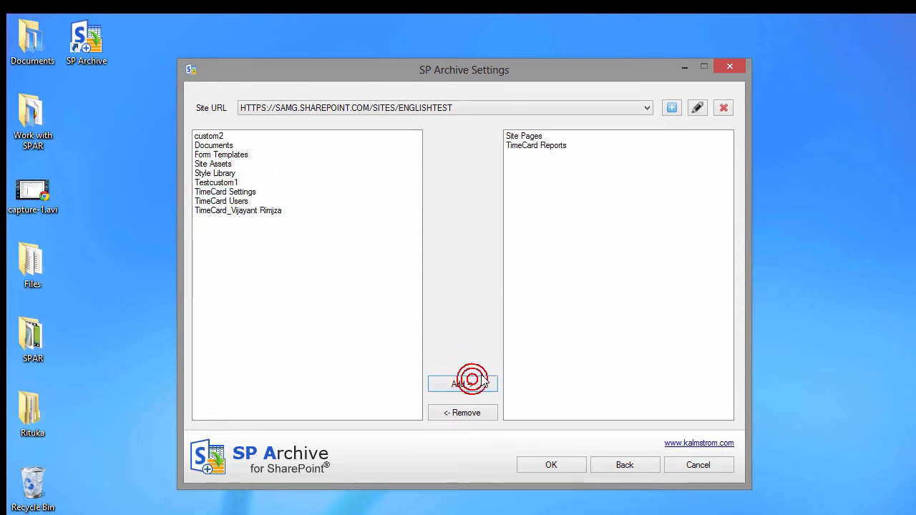
{"action": "left_click", "coordinate": [552, 465]}
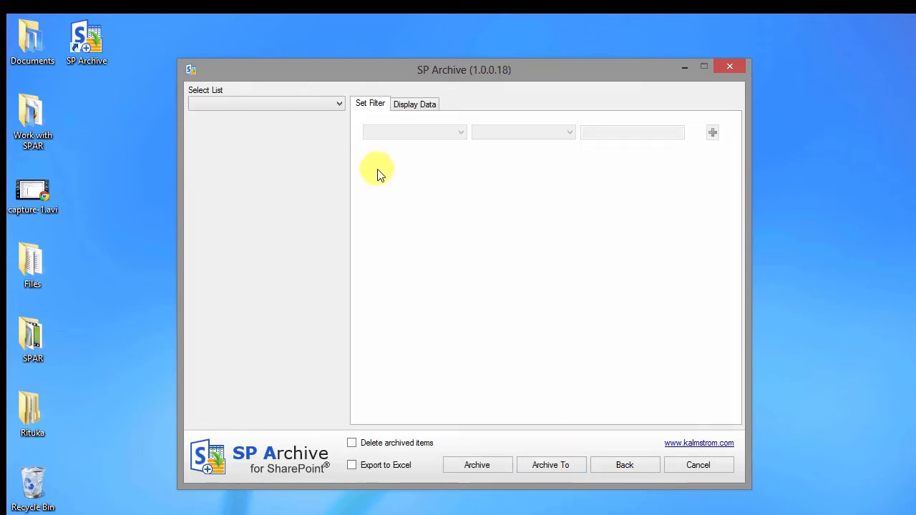
- Select the KTM Tasks list for archiving and exclude its % Complete, Completed Date, Weight, Phase, Responsible and Assigned To fields
{"action": "left_click", "coordinate": [340, 104]}
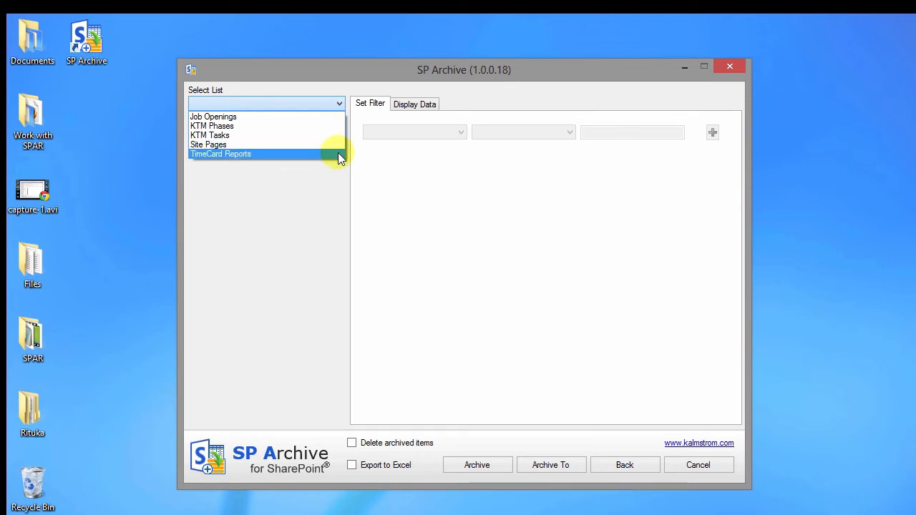
{"action": "left_click", "coordinate": [334, 136]}
{"action": "left_click_drag", "start_coordinate": [337, 211], "coordinate": [332, 182]}
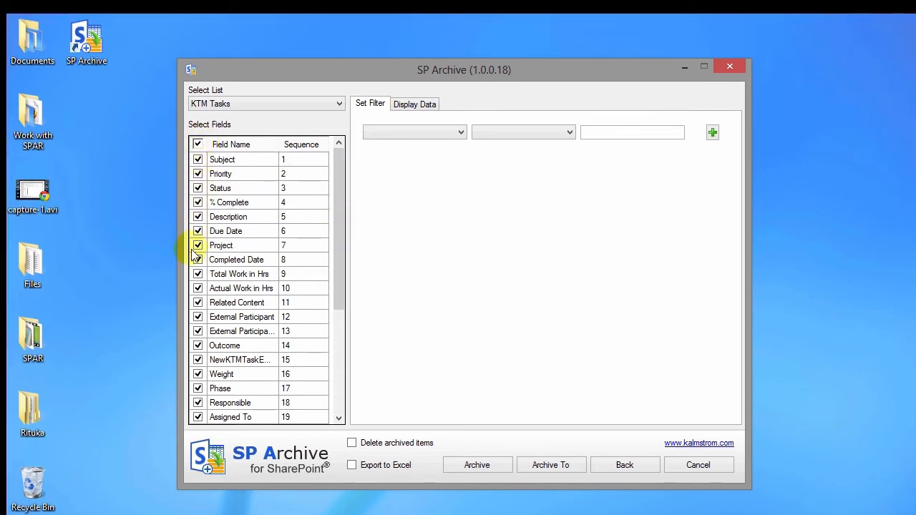
{"action": "left_click", "coordinate": [198, 204]}
{"action": "left_click", "coordinate": [198, 203]}
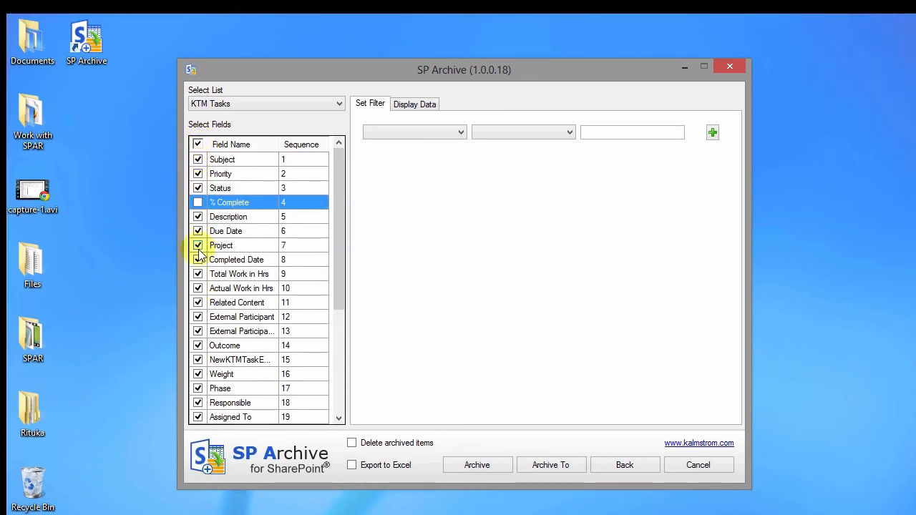
{"action": "left_click", "coordinate": [198, 259]}
- Set the field sequence to 2 for Subject and 1 for Priority
{"action": "left_click", "coordinate": [296, 160]}
{"action": "left_click", "coordinate": [293, 161]}
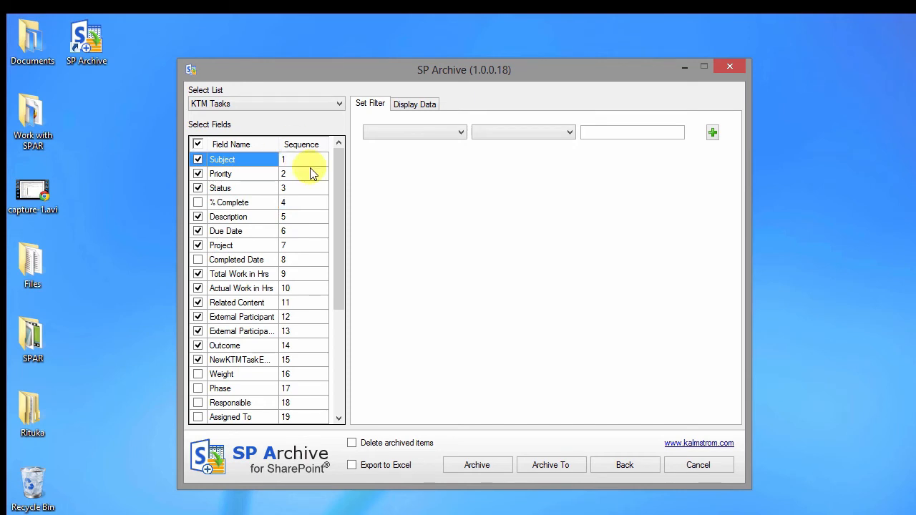
{"action": "type", "text": "2"}
{"action": "left_click", "coordinate": [306, 176]}
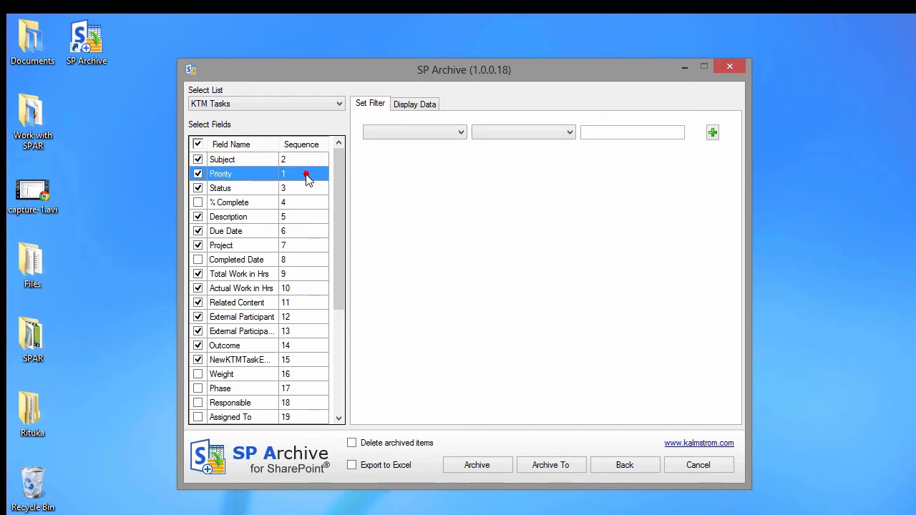
- Display the list data and exclude the first High-priority item, the "Update..." item below it and the "Creatin..." item from archiving
{"action": "left_click", "coordinate": [414, 104]}
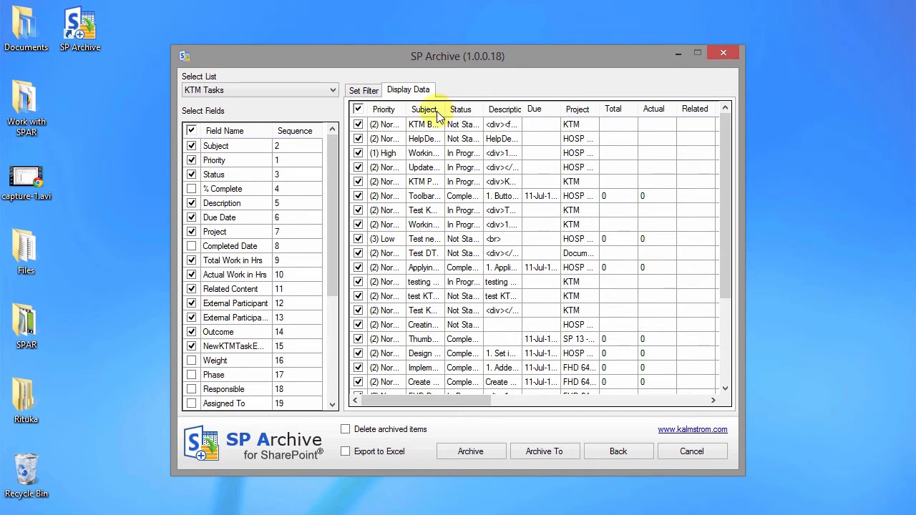
{"action": "left_click", "coordinate": [358, 154]}
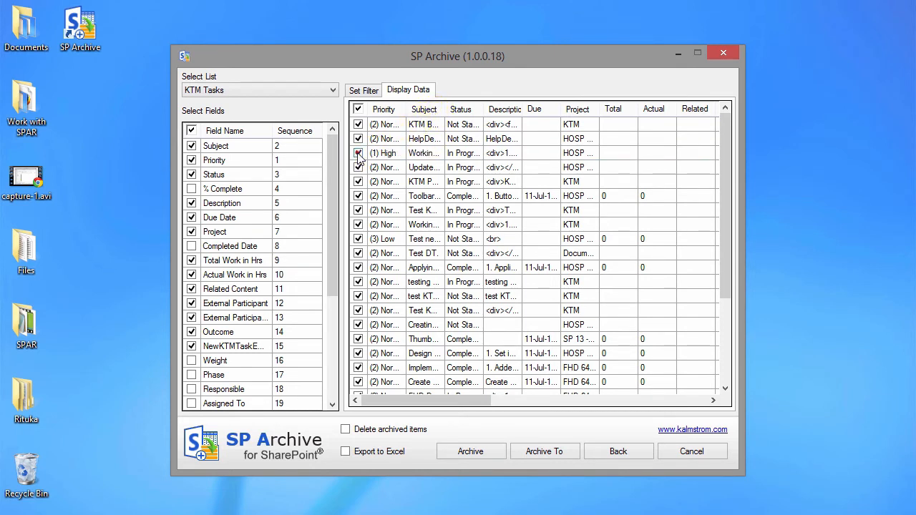
{"action": "left_click", "coordinate": [357, 167]}
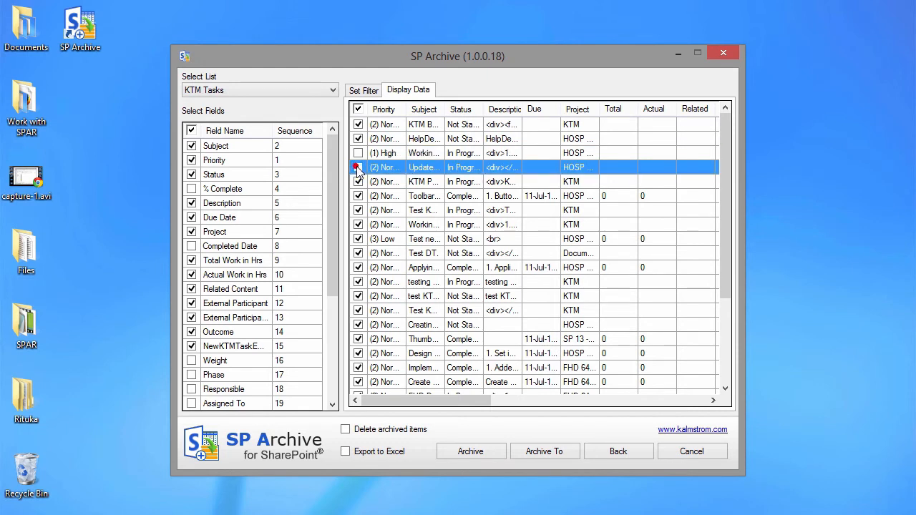
{"action": "left_click", "coordinate": [358, 324]}
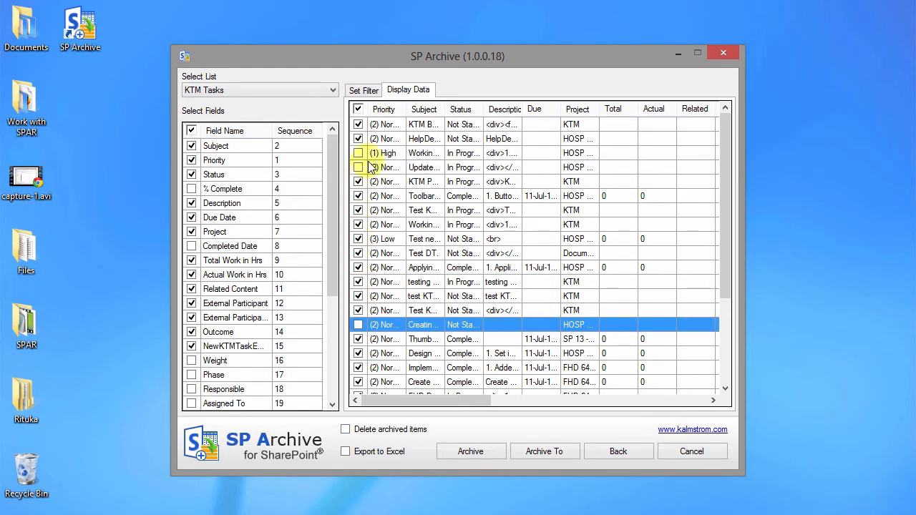
- Set a filter condition where Project equals KTM
{"action": "left_click", "coordinate": [366, 93]}
{"action": "left_click", "coordinate": [454, 119]}
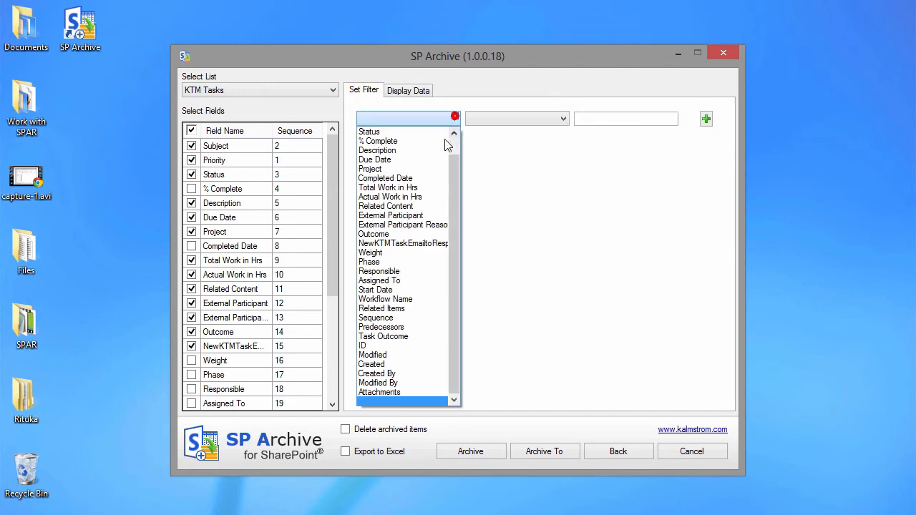
{"action": "left_click", "coordinate": [433, 168]}
{"action": "left_click", "coordinate": [553, 121]}
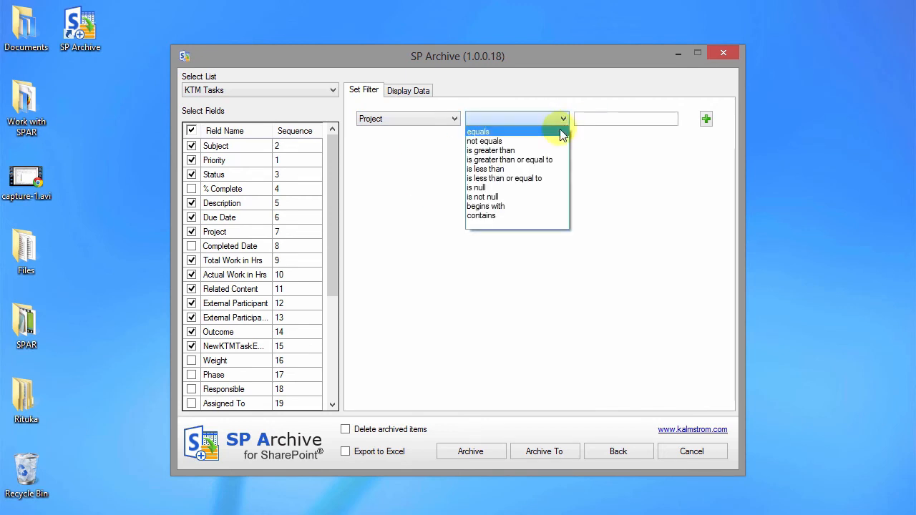
{"action": "left_click", "coordinate": [559, 127]}
{"action": "left_click", "coordinate": [613, 119]}
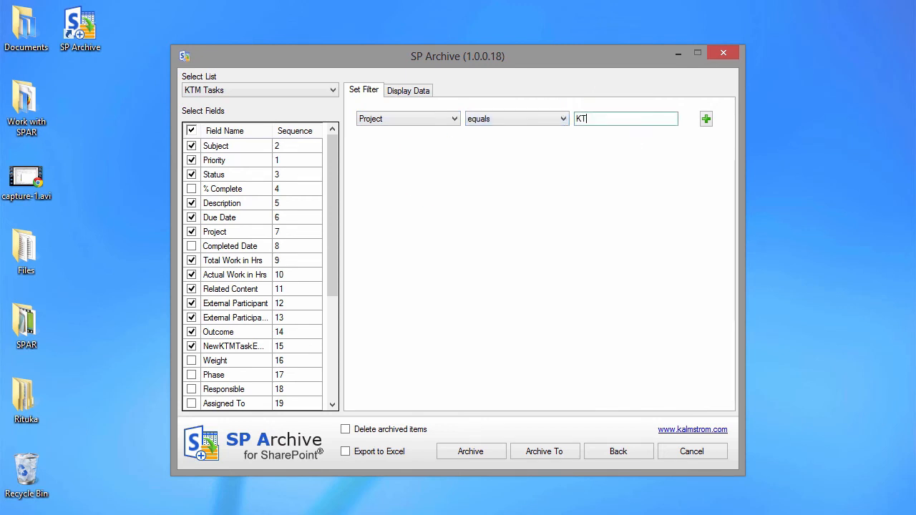
- Add a second filter condition joined with And where Status contains In Progress, and display the filtered list data
{"action": "left_click", "coordinate": [706, 119]}
{"action": "left_click", "coordinate": [453, 144]}
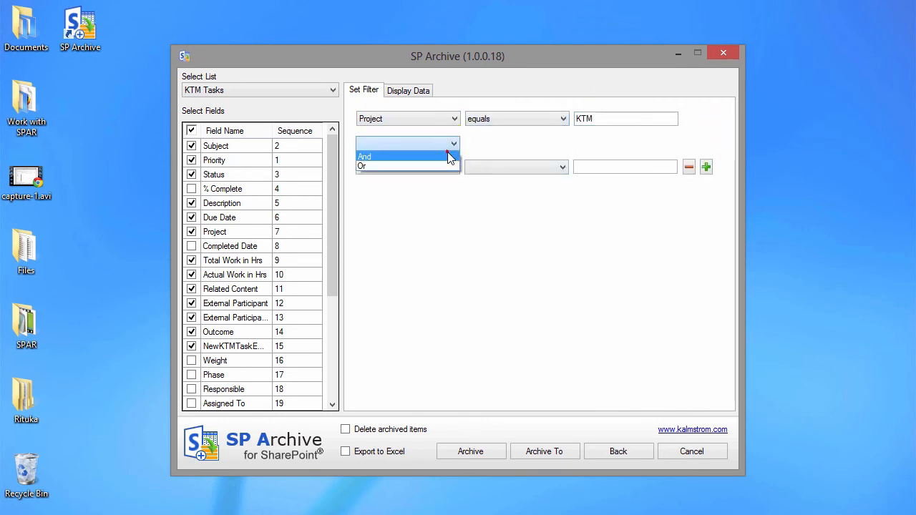
{"action": "left_click", "coordinate": [437, 154]}
{"action": "left_click", "coordinate": [454, 167]}
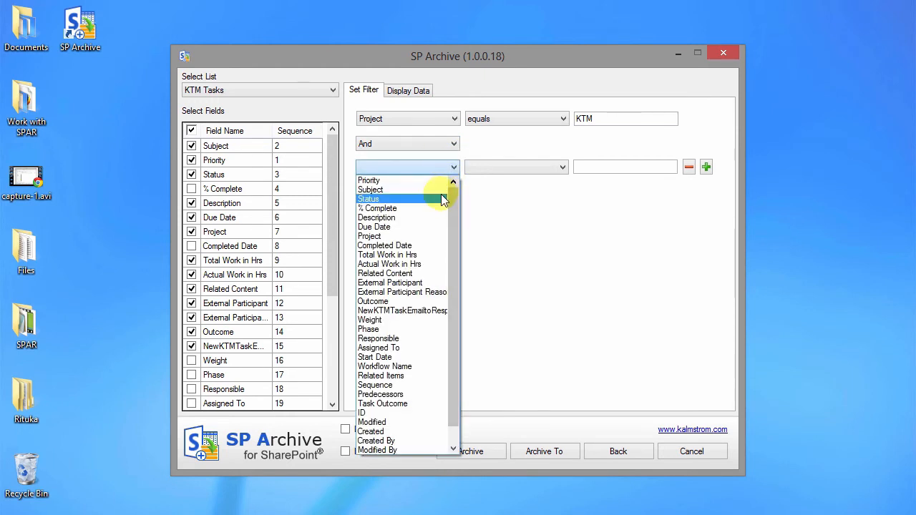
{"action": "left_click", "coordinate": [436, 196]}
{"action": "left_click", "coordinate": [563, 167]}
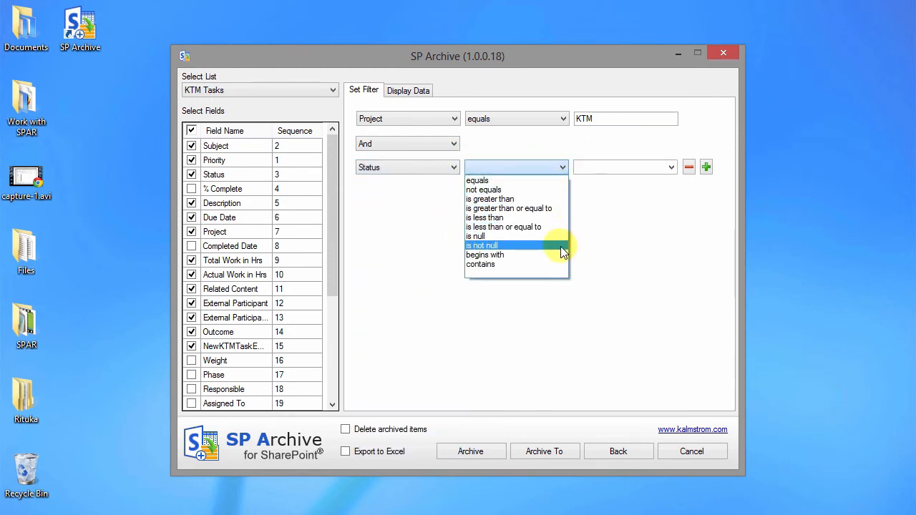
{"action": "left_click", "coordinate": [553, 264]}
{"action": "left_click", "coordinate": [576, 167]}
{"action": "type", "text": "In P"}
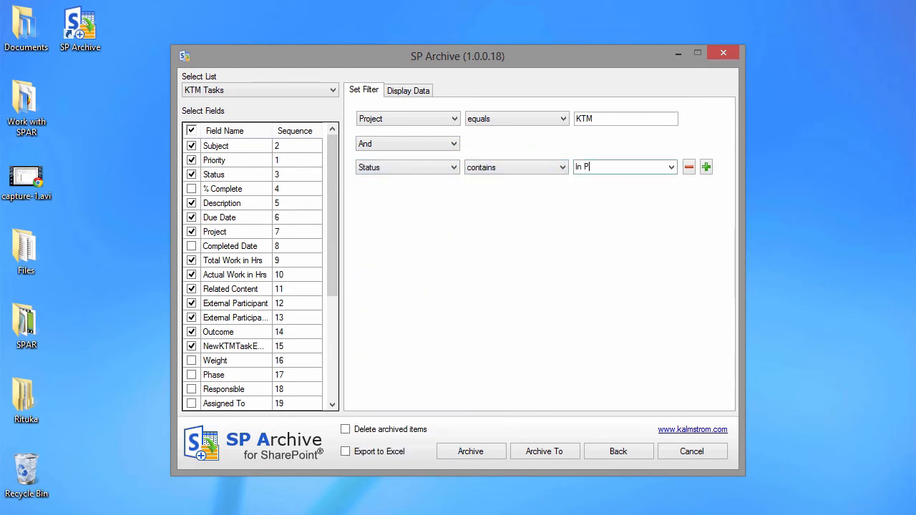
{"action": "type", "text": "rogress"}
{"action": "left_click", "coordinate": [408, 90]}
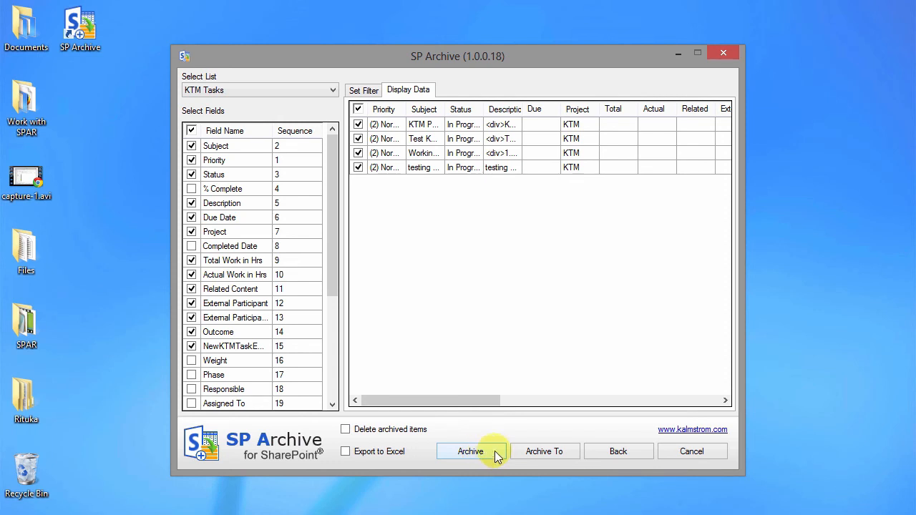
- Review the archive database options without changing them, and archive the filtered KTM Tasks items to the default database
{"action": "left_click", "coordinate": [541, 452]}
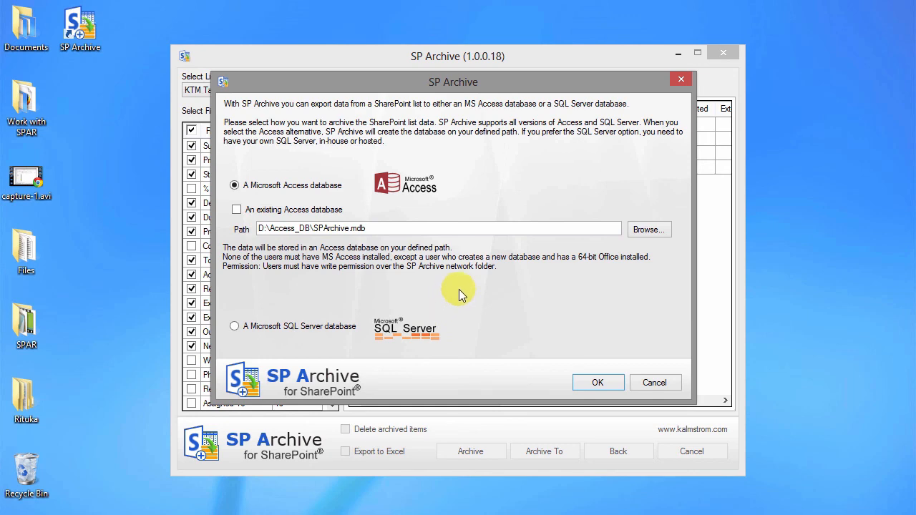
{"action": "left_click", "coordinate": [651, 379]}
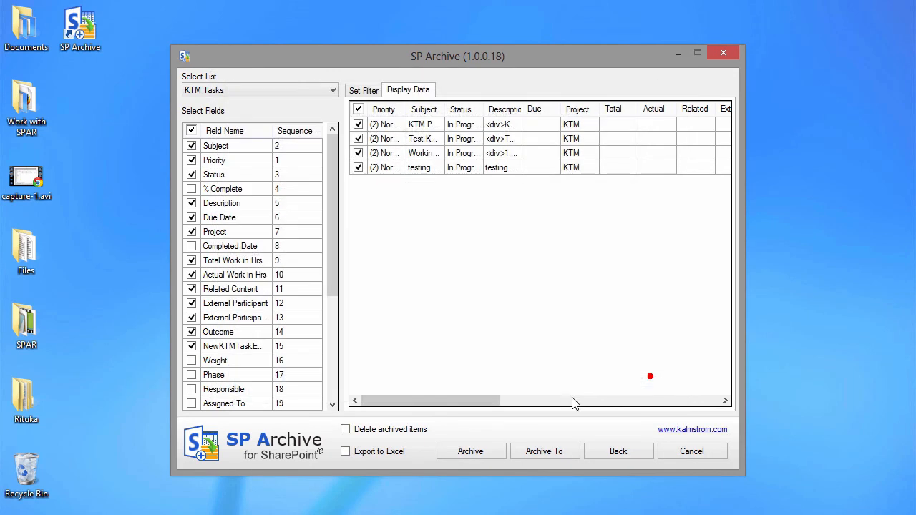
{"action": "left_click", "coordinate": [469, 448]}
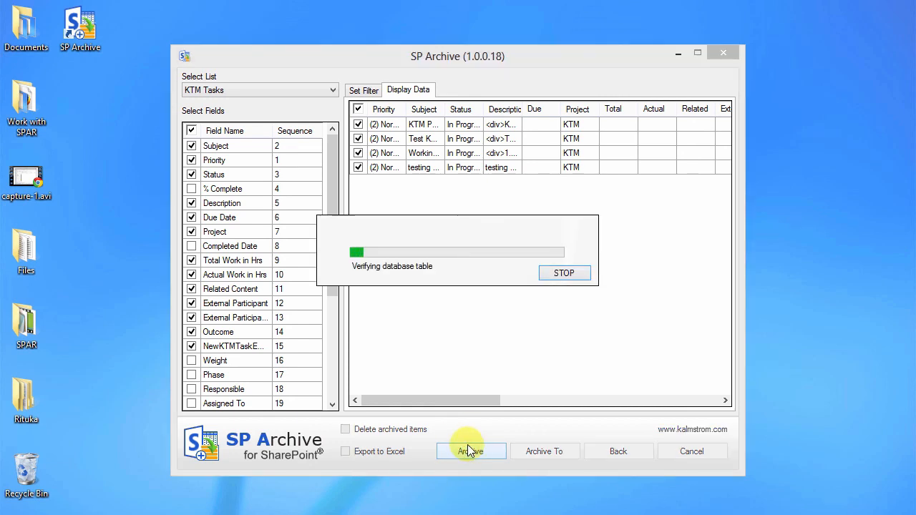